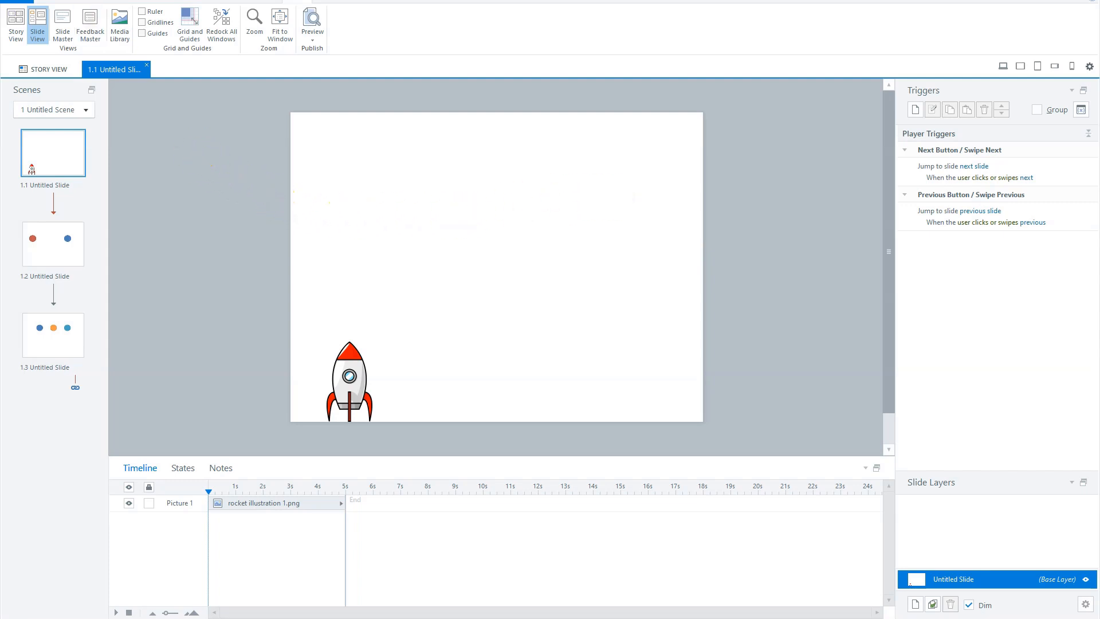
Draw a rectangle shape in the upper middle of the slide above the rocket
click(87, 1)
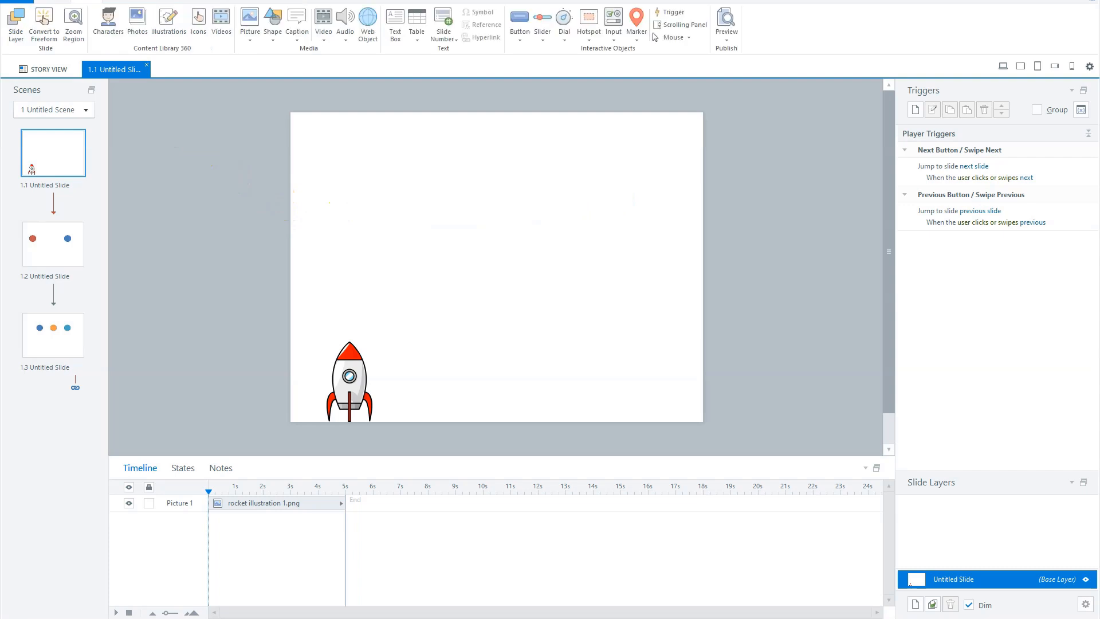
click(272, 37)
click(142, 83)
mouse_move(450, 179)
mouse_down()
mouse_move(481, 221)
mouse_move(479, 238)
mouse_move(503, 249)
mouse_up()
Check the rocket picture's size, then set the rectangle's width to 80 px
click(354, 370)
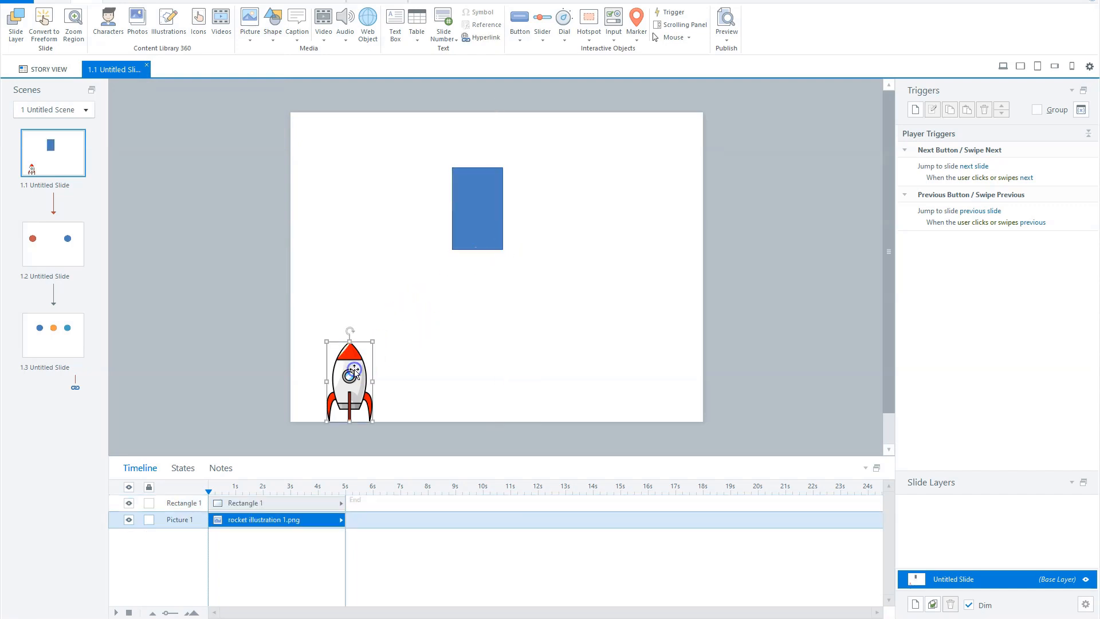
click(399, 2)
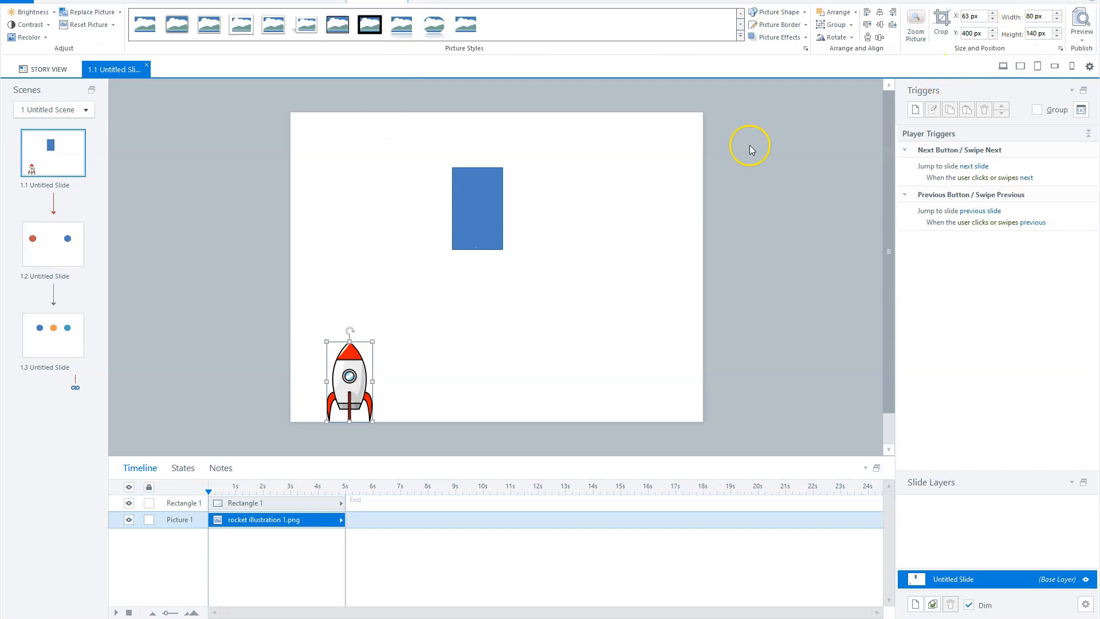
click(481, 196)
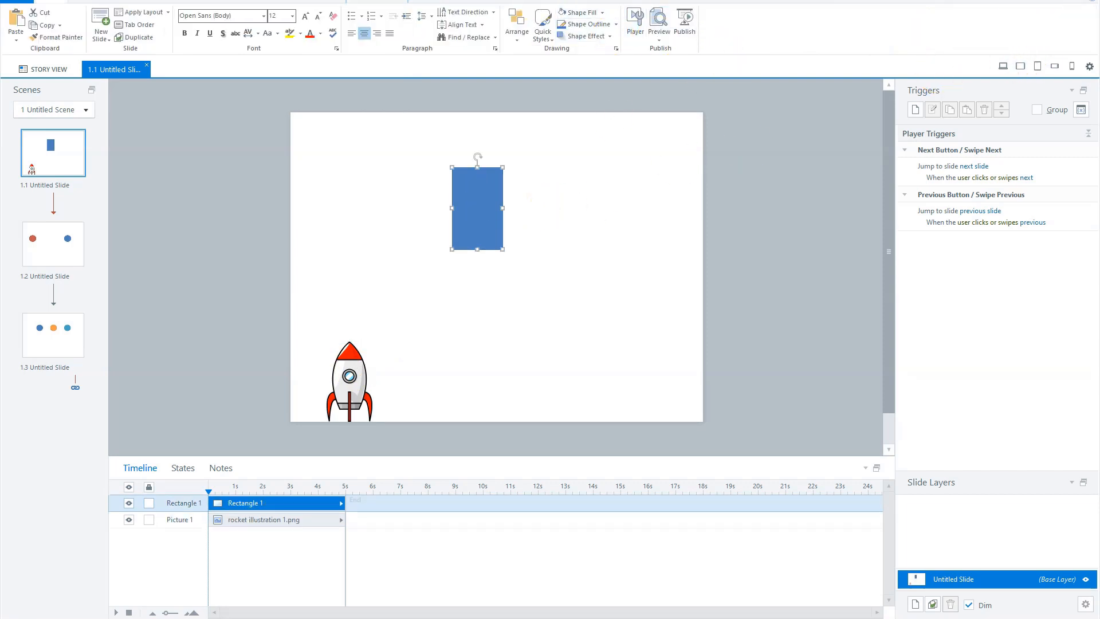
click(695, 17)
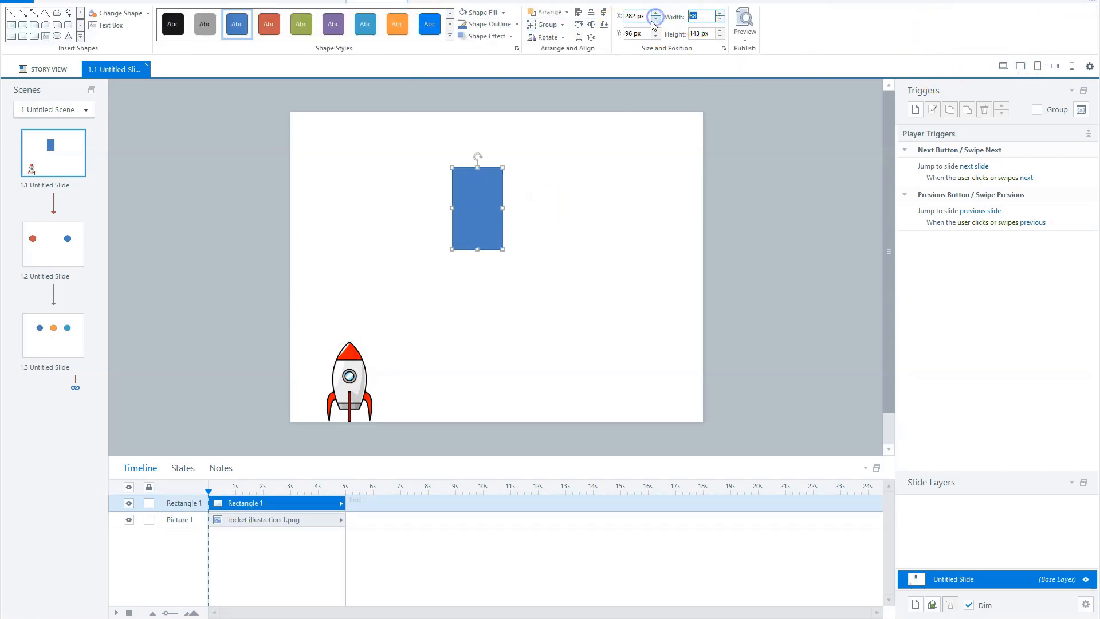
text(80)
key(Tab)
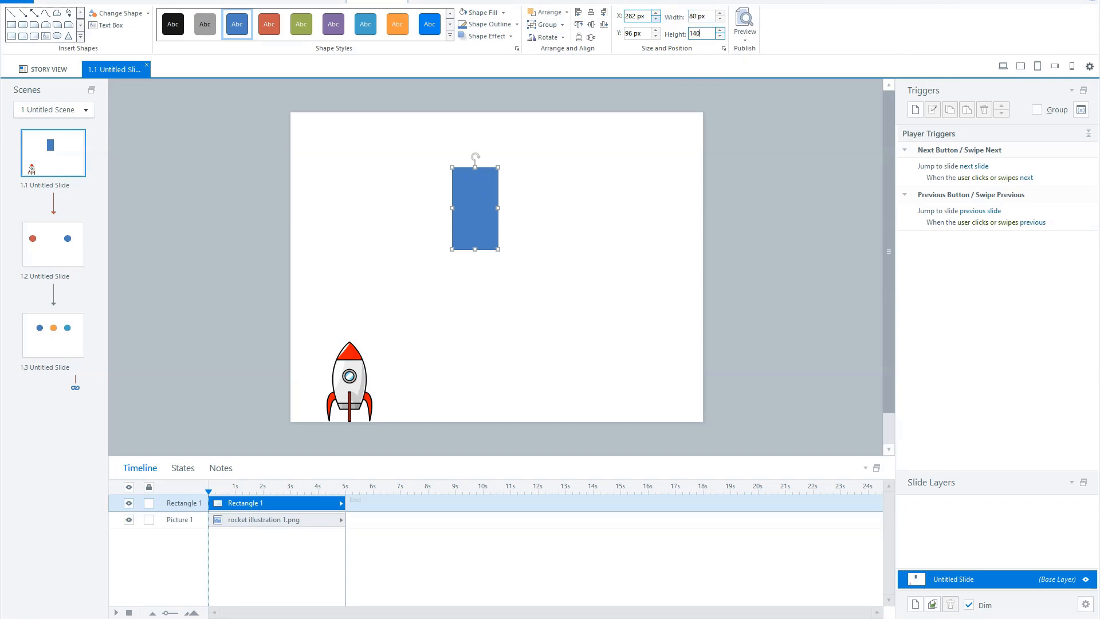
key(Return)
Set the rectangle's fill to No Fill and move it to the slide's upper-right corner
click(503, 13)
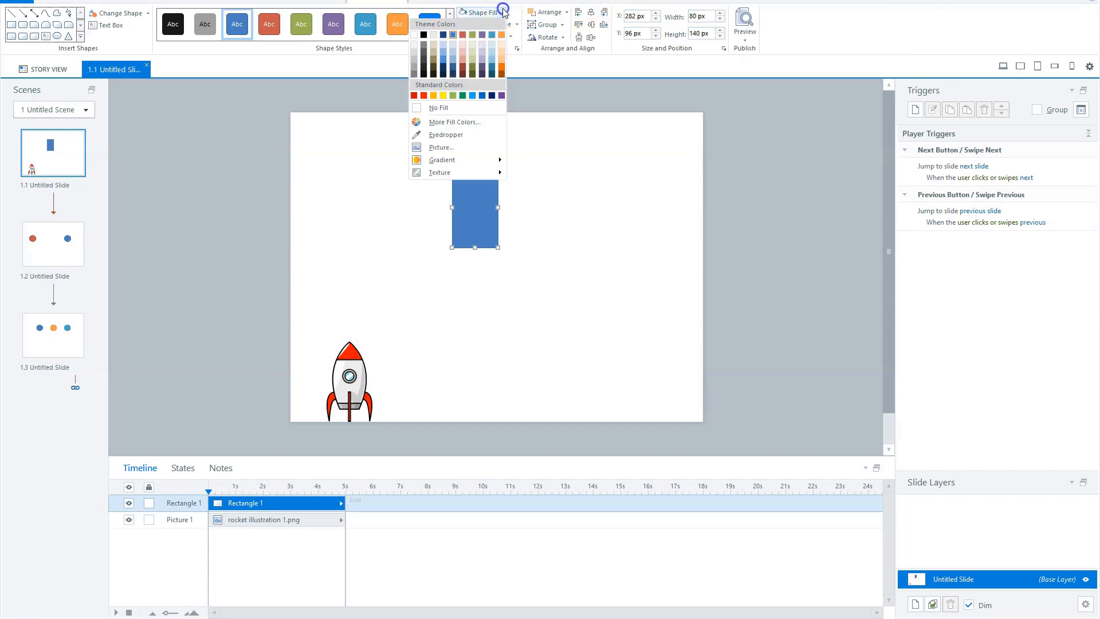
click(439, 107)
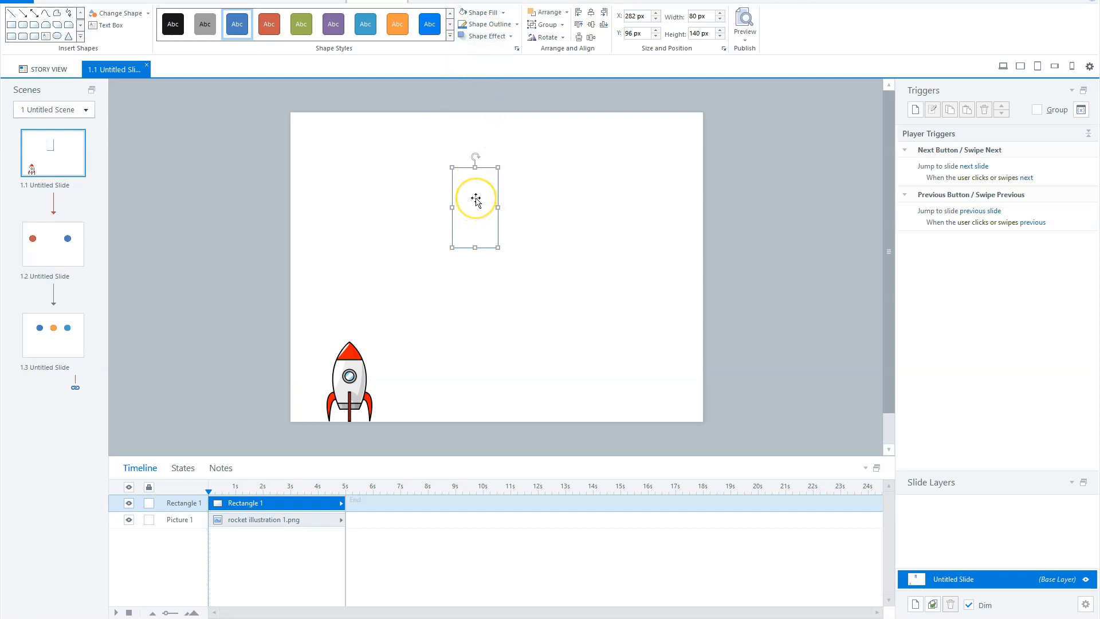
drag(475, 198, 665, 156)
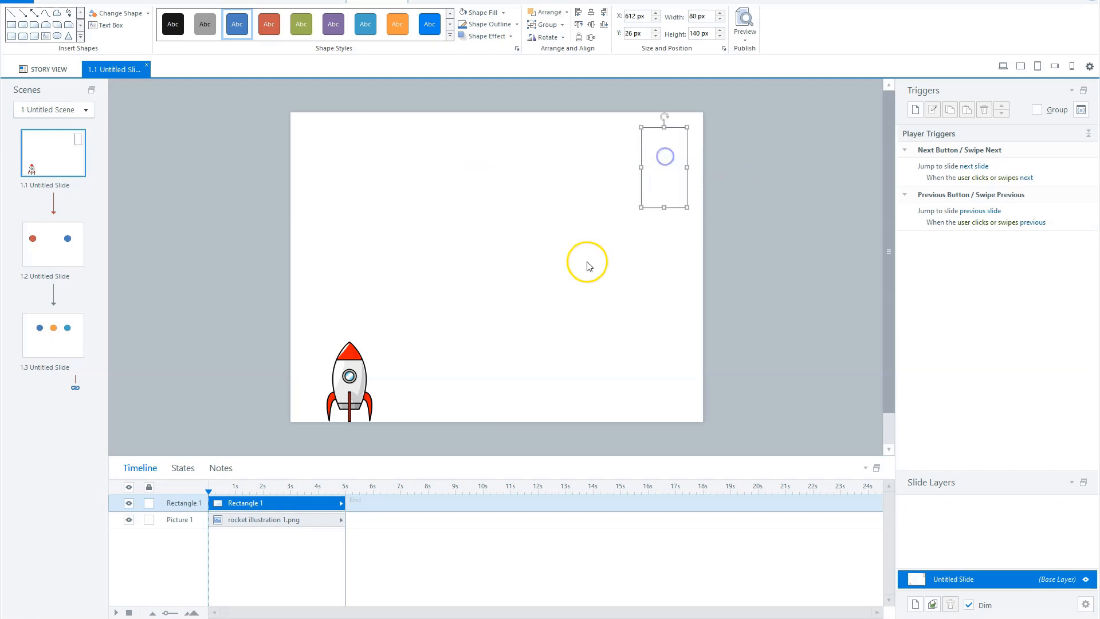
Add a Lines motion path to the rocket picture
click(341, 379)
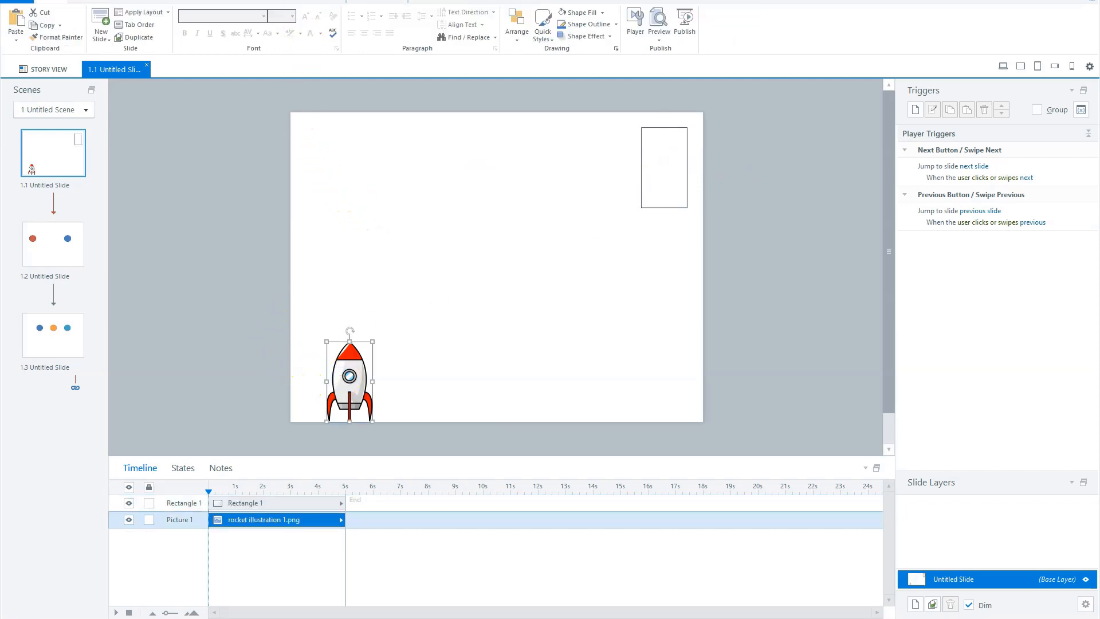
click(259, 2)
click(277, 28)
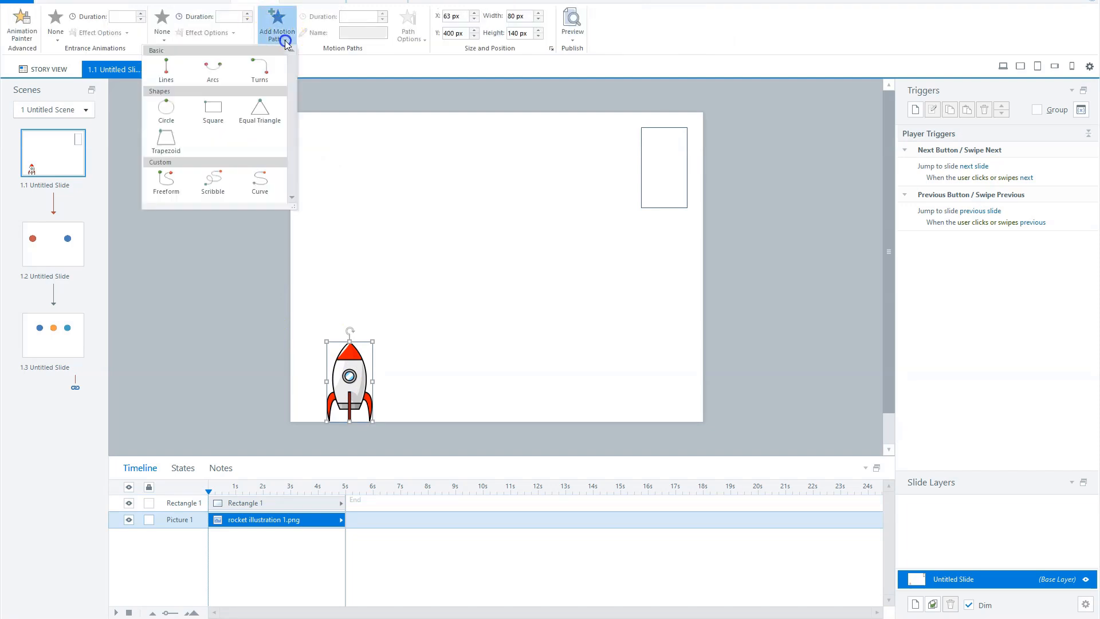
click(163, 73)
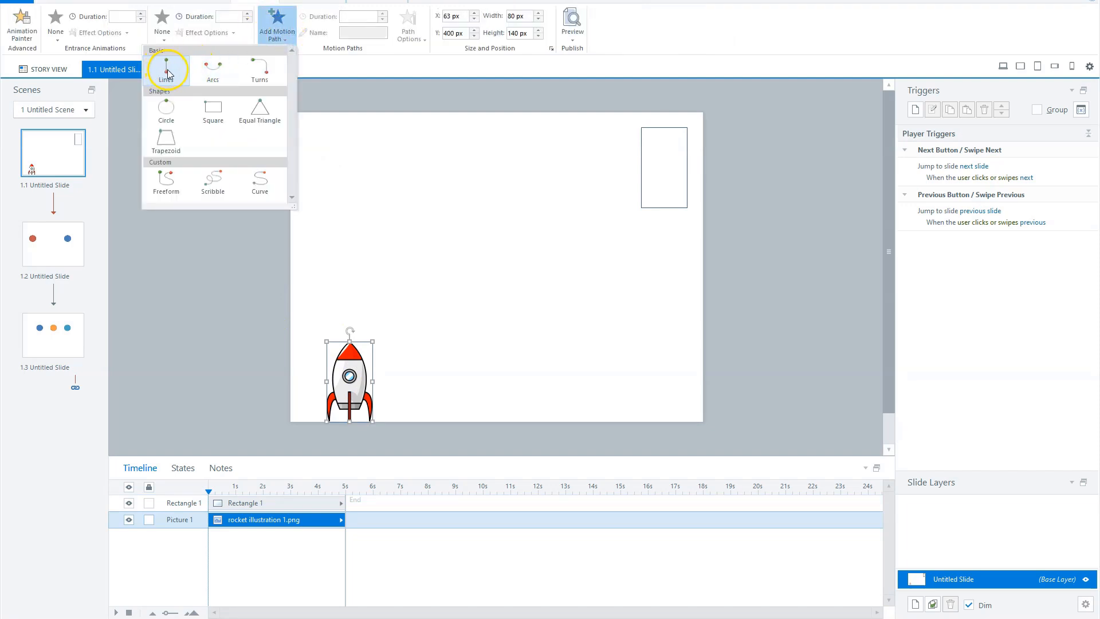
click(167, 73)
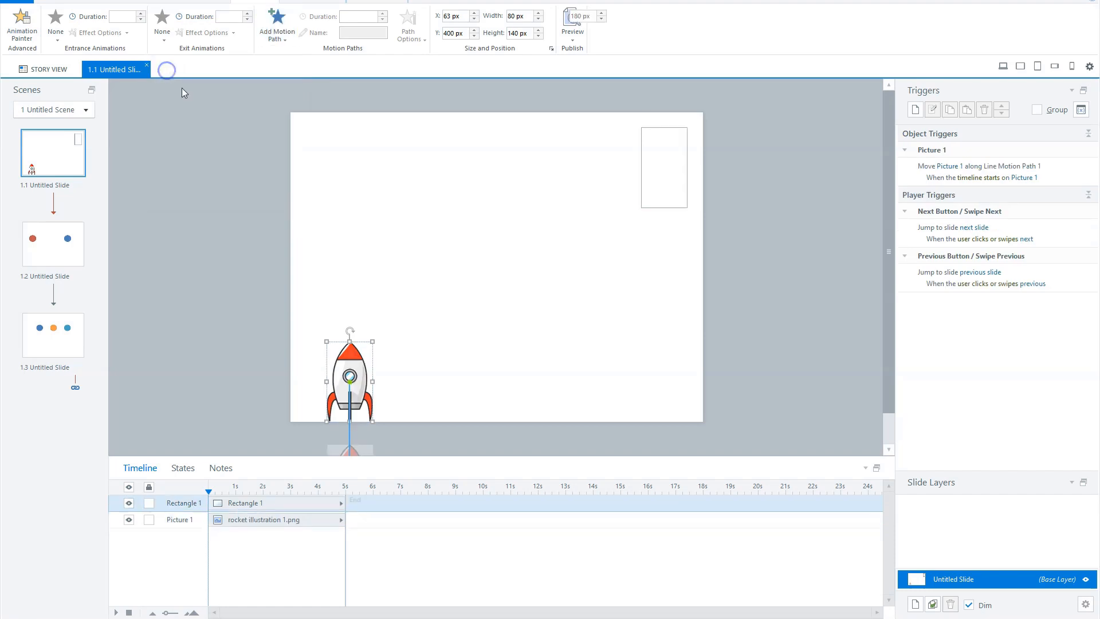
Drag the motion path's end point into the empty rectangle in the upper-right corner
scroll(378, 356, down, 1)
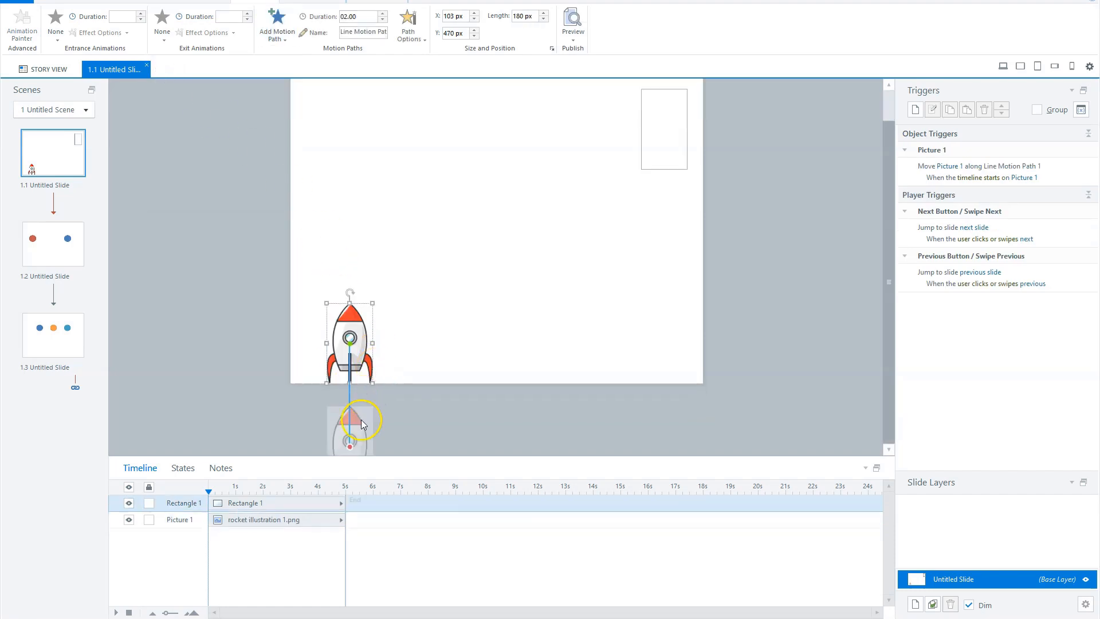
drag(350, 451, 351, 223)
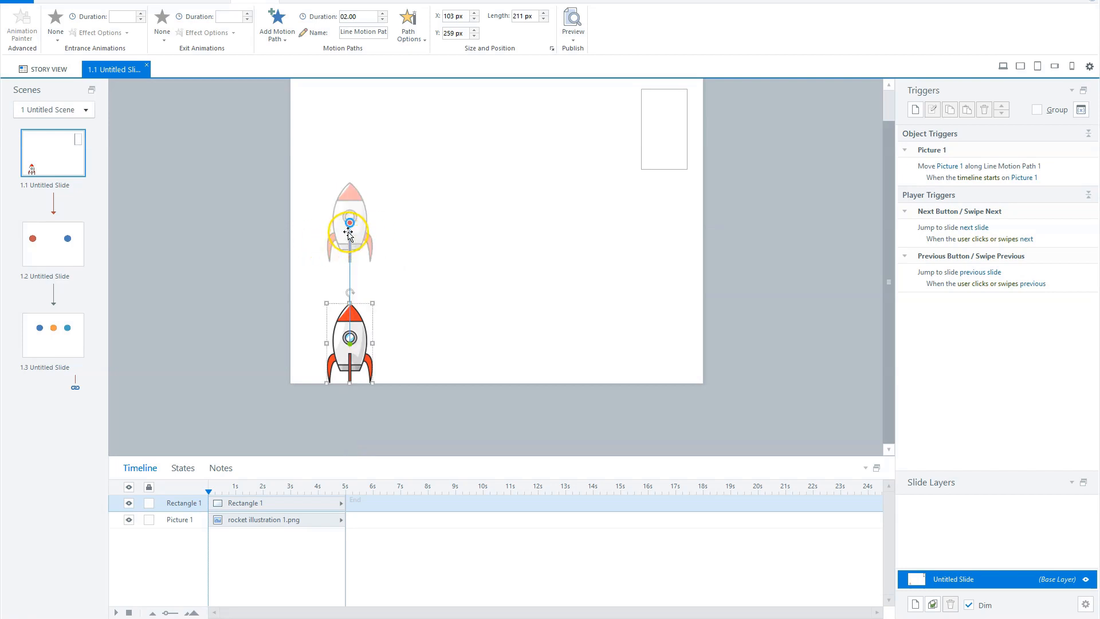
scroll(464, 309, up, 1)
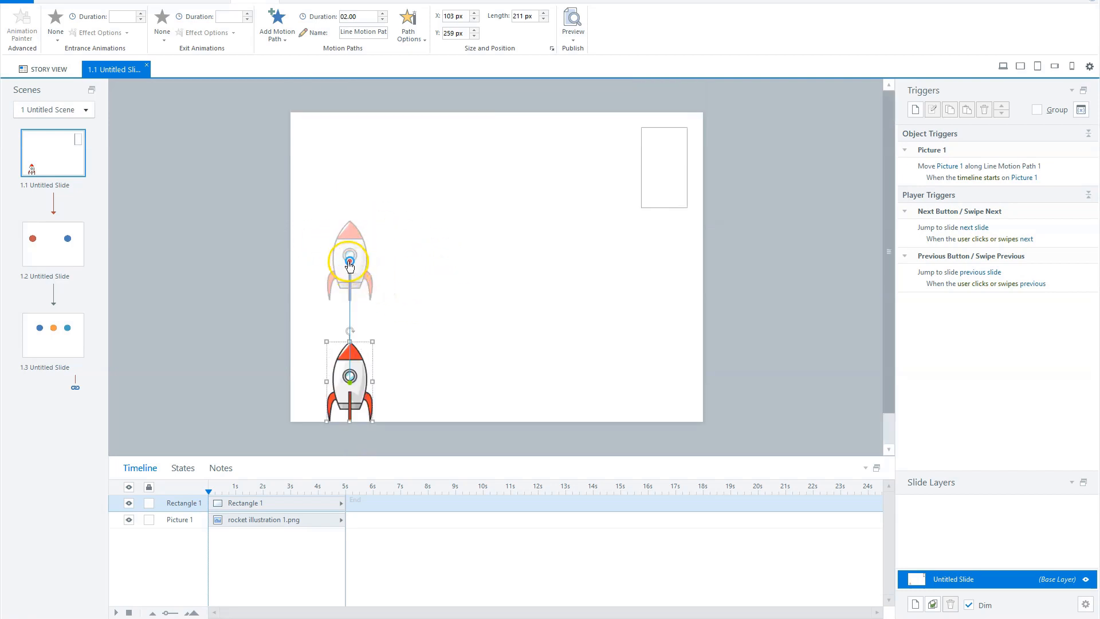
drag(349, 264, 664, 168)
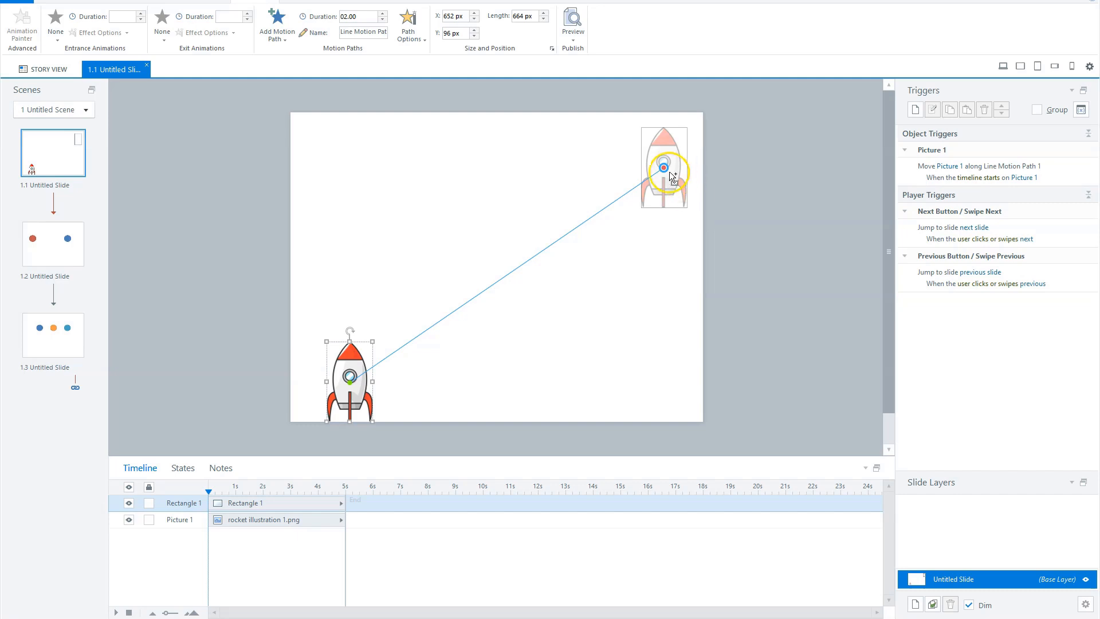
Nudge the motion path's end point to center the rocket within the rectangle
drag(663, 171, 663, 172)
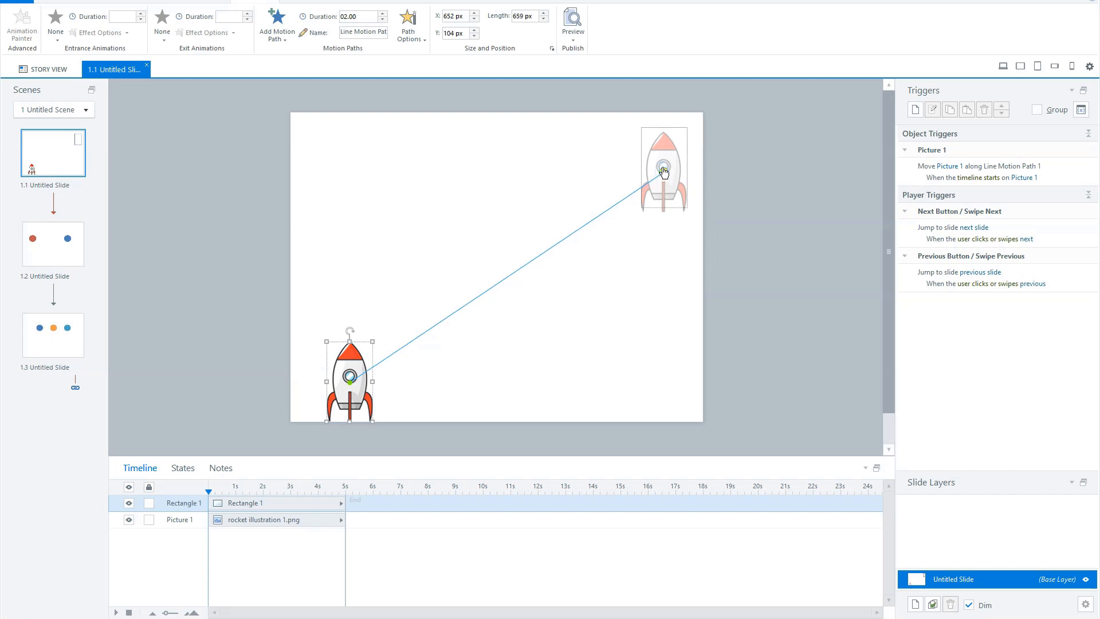
key(ctrl+z)
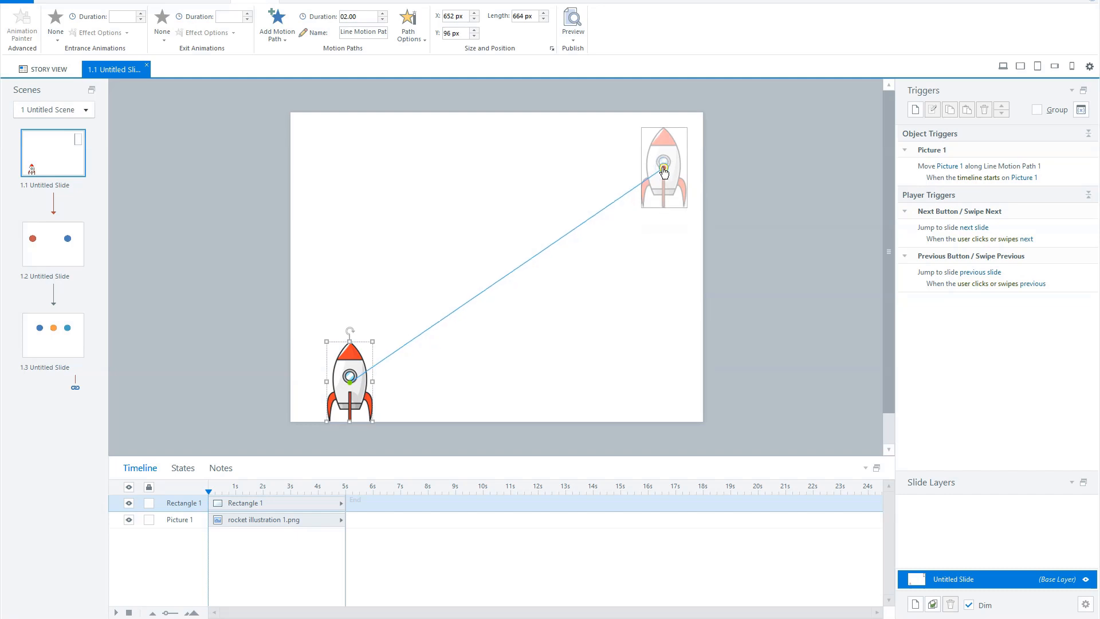
drag(663, 170, 664, 172)
key(Down)
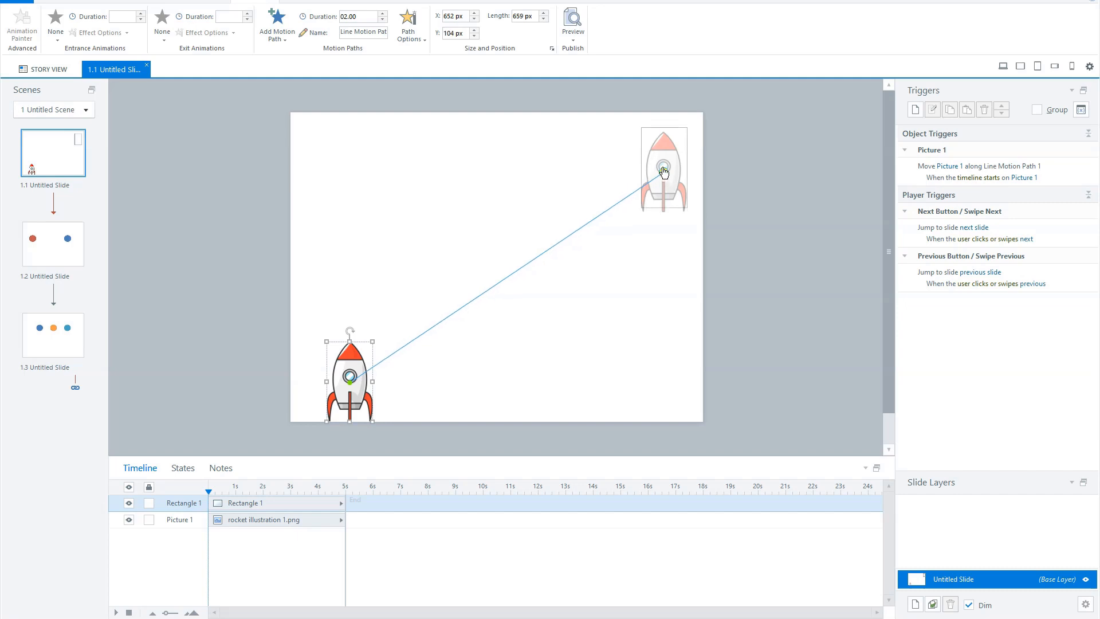
key(Right)
key(Up)
key(Left)
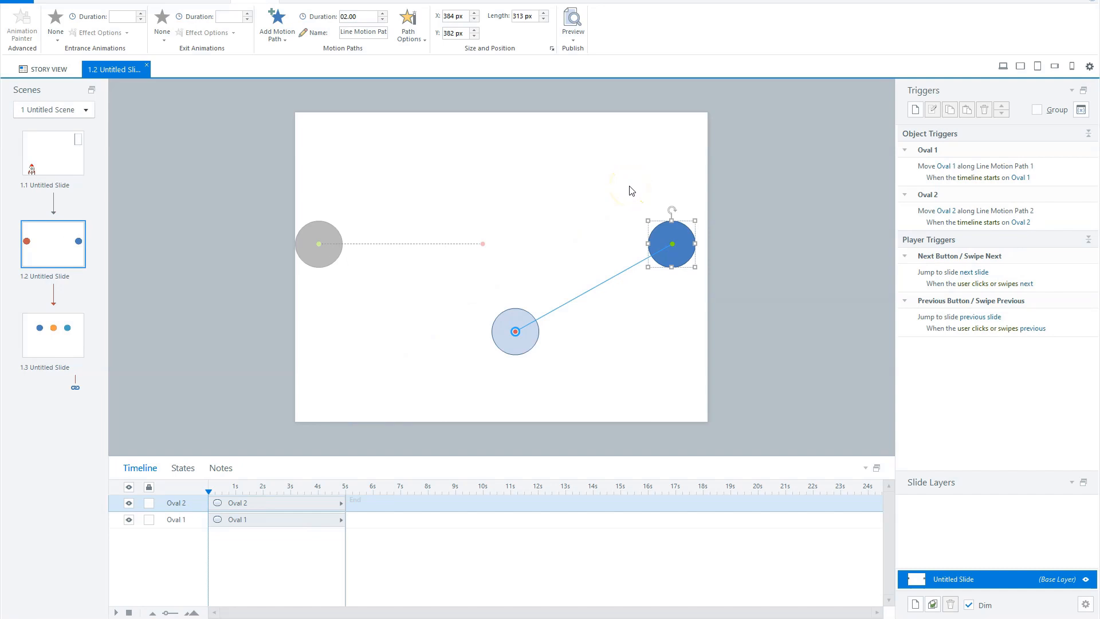
On slide 1.2, move the blue circle slightly right to the slide's edge
click(320, 229)
drag(681, 233, 695, 231)
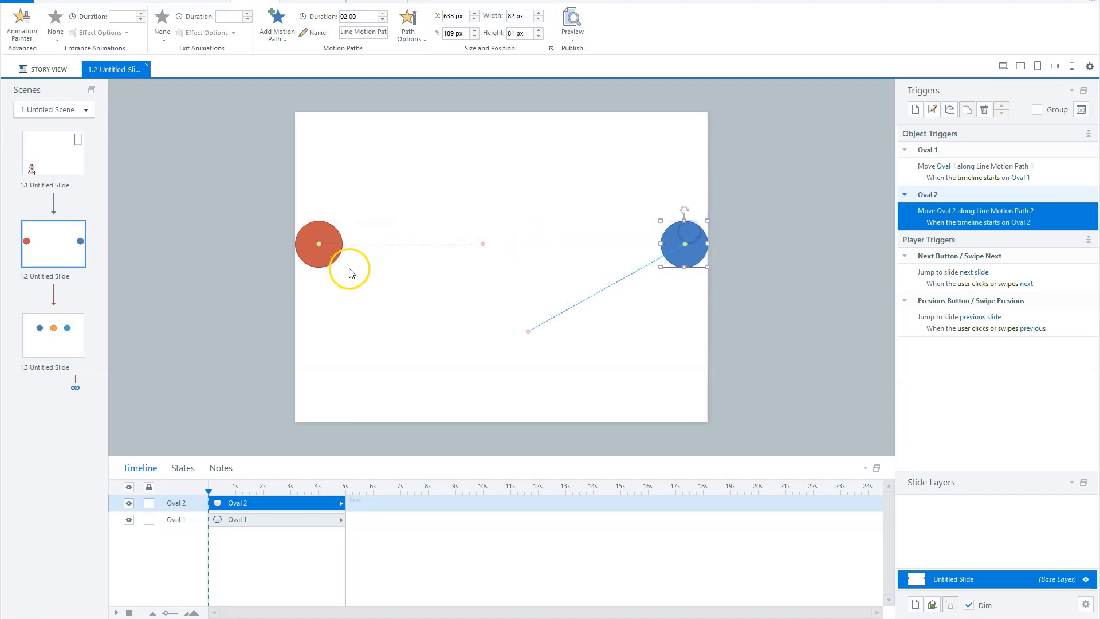
Select both the red and blue circles and align them with each other
shift+click(317, 240)
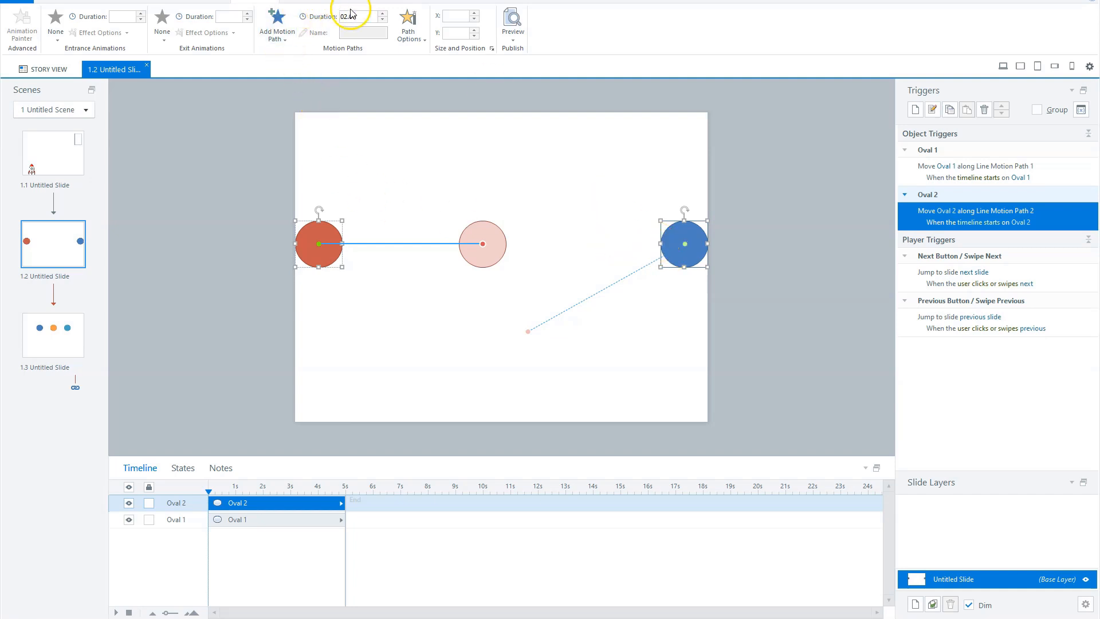
click(297, 1)
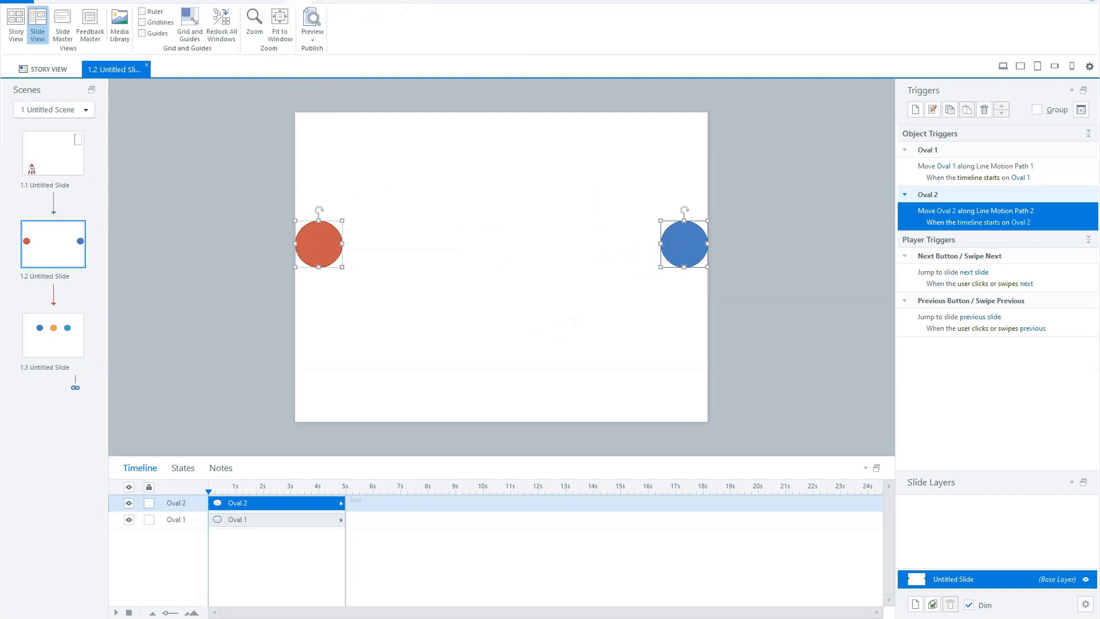
click(324, 245)
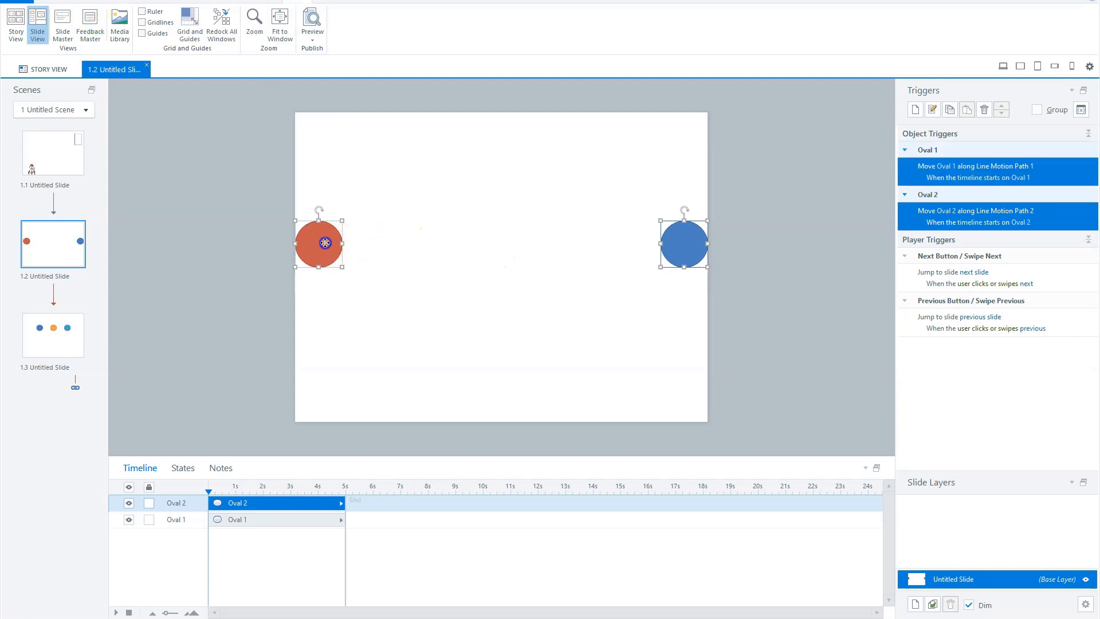
ctrl+click(318, 234)
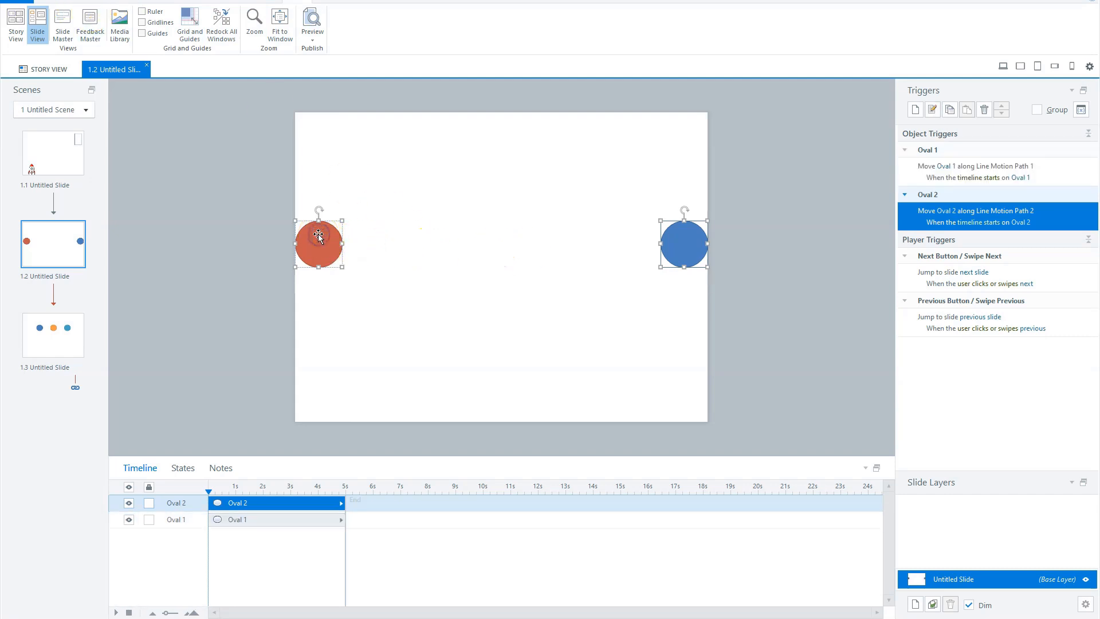
ctrl+click(288, 518)
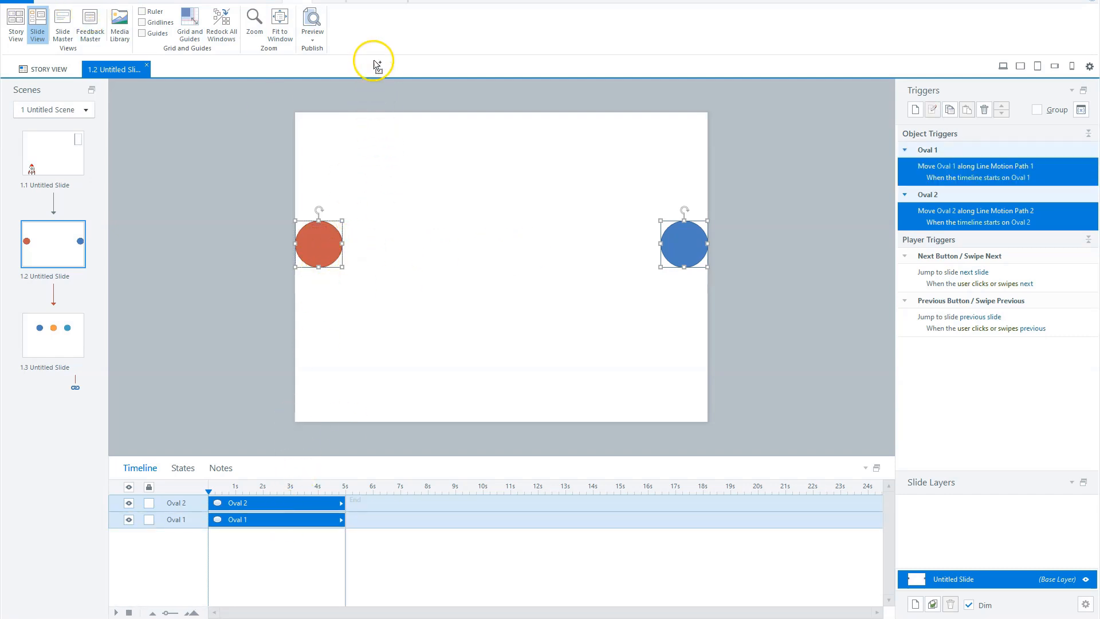
click(376, 6)
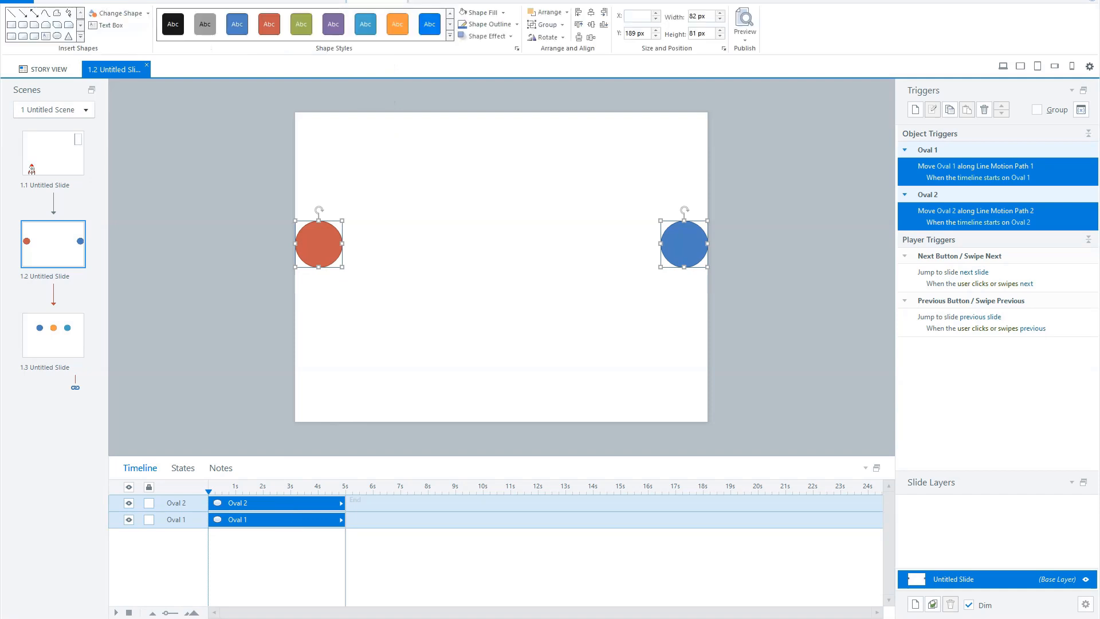
click(580, 26)
Drag the blue circle's motion path end point onto the red circle's path end point at mid-slide
click(225, 315)
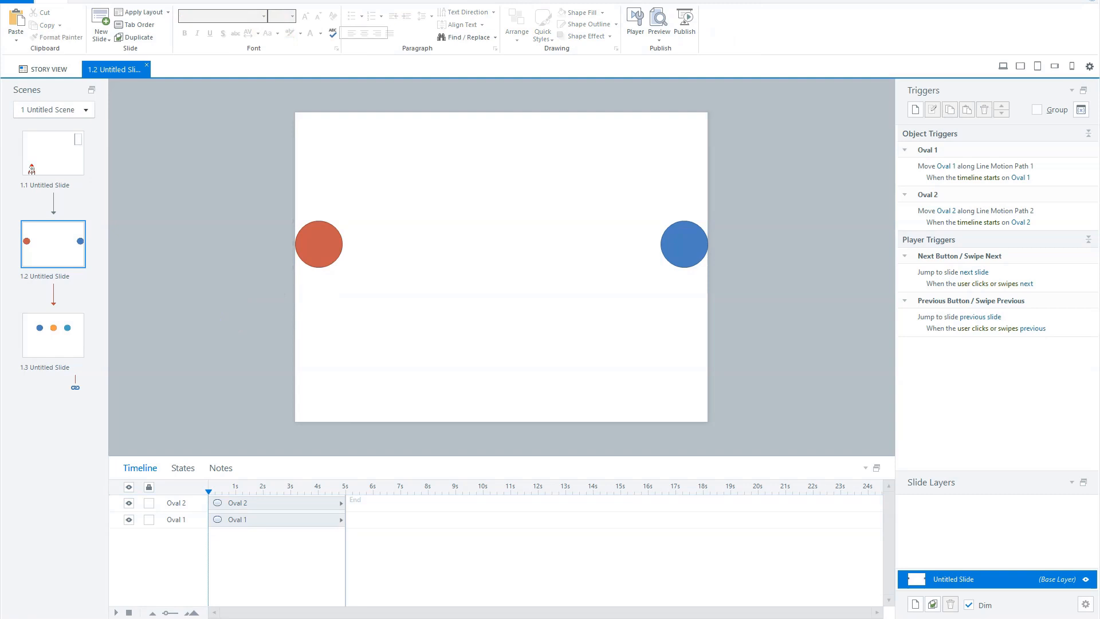
click(255, 1)
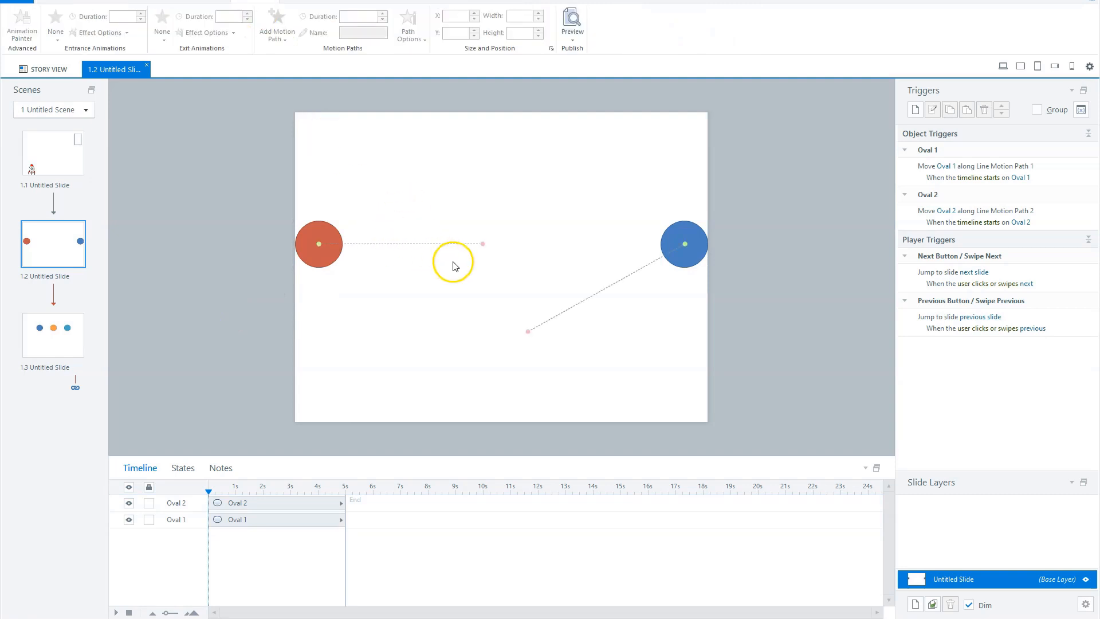
click(324, 225)
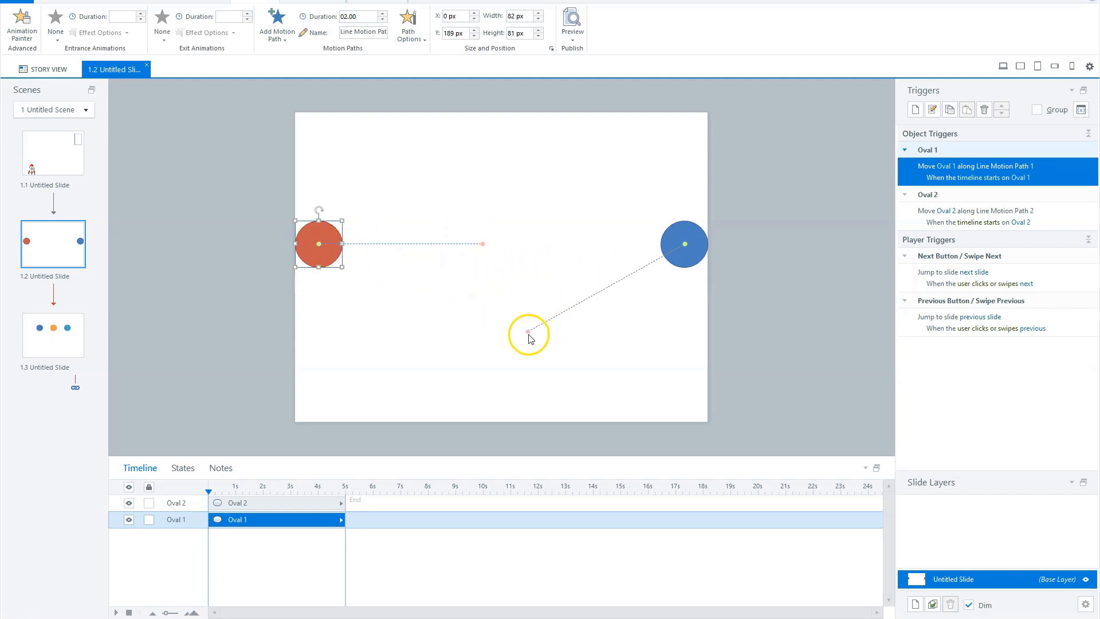
drag(526, 331, 484, 245)
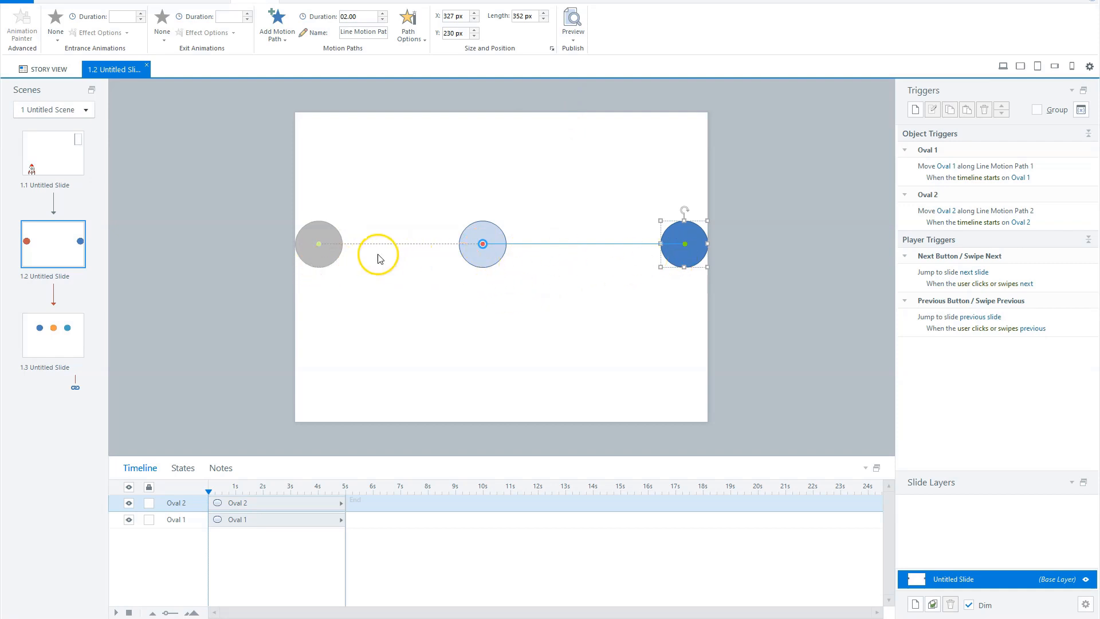
Preview the current slide, then close the preview
click(576, 37)
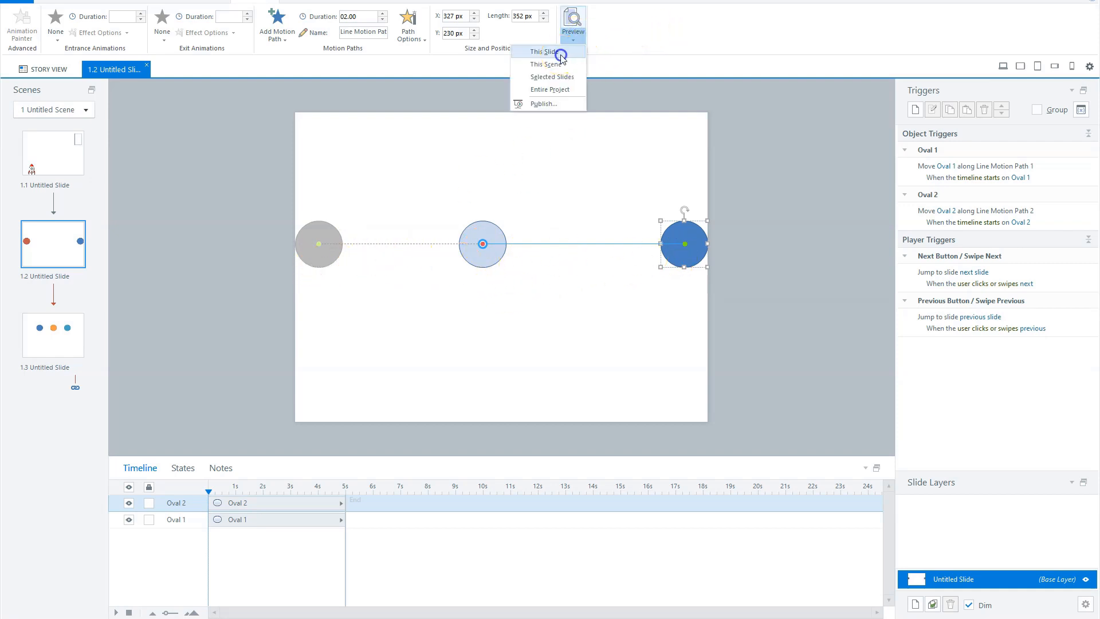
click(560, 51)
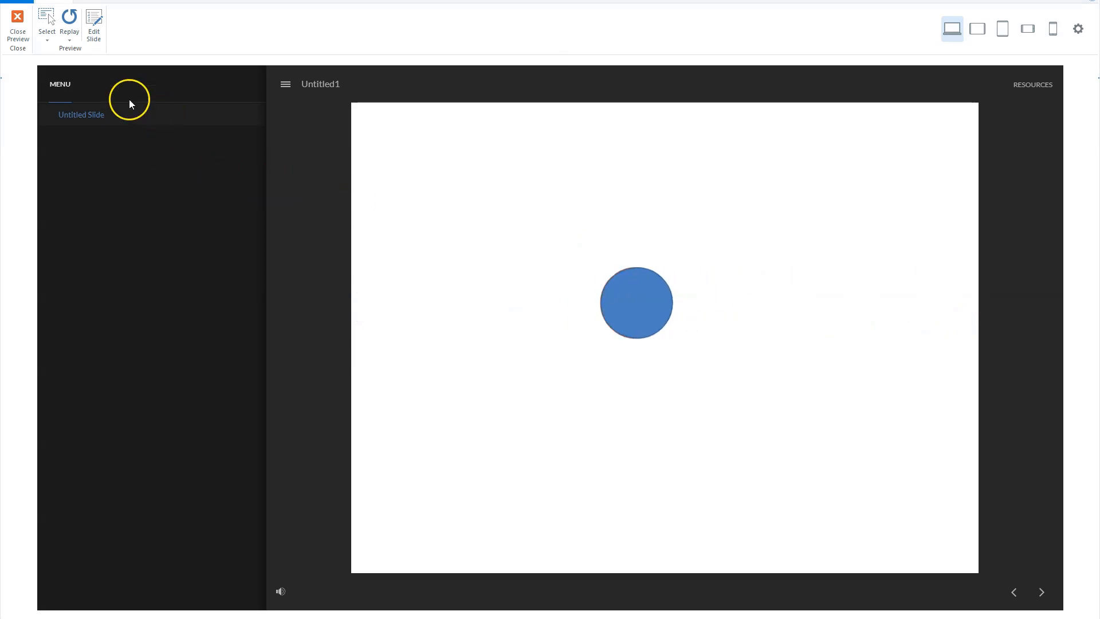
click(22, 29)
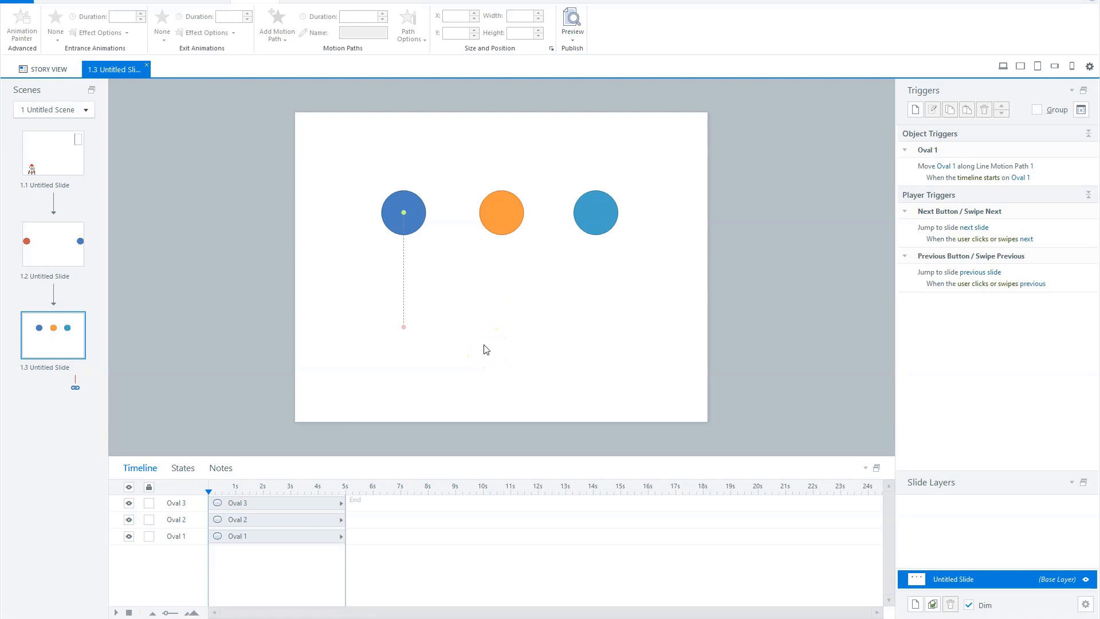
On slide 1.3, copy the dark blue circle's motion path onto the orange and light blue circles with Animation Painter
click(404, 198)
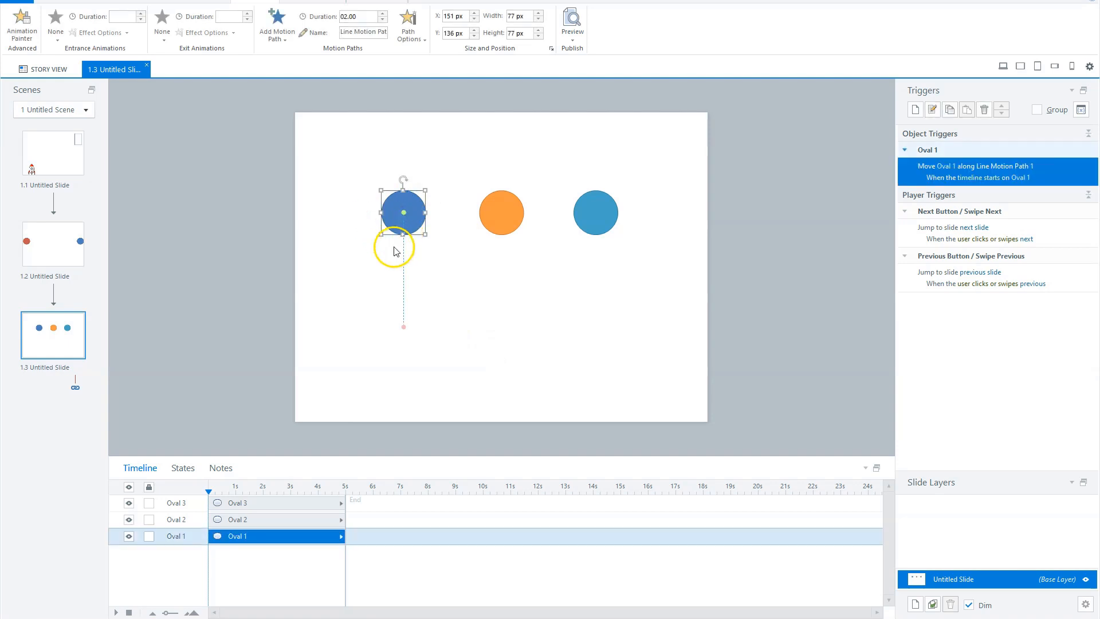
click(22, 26)
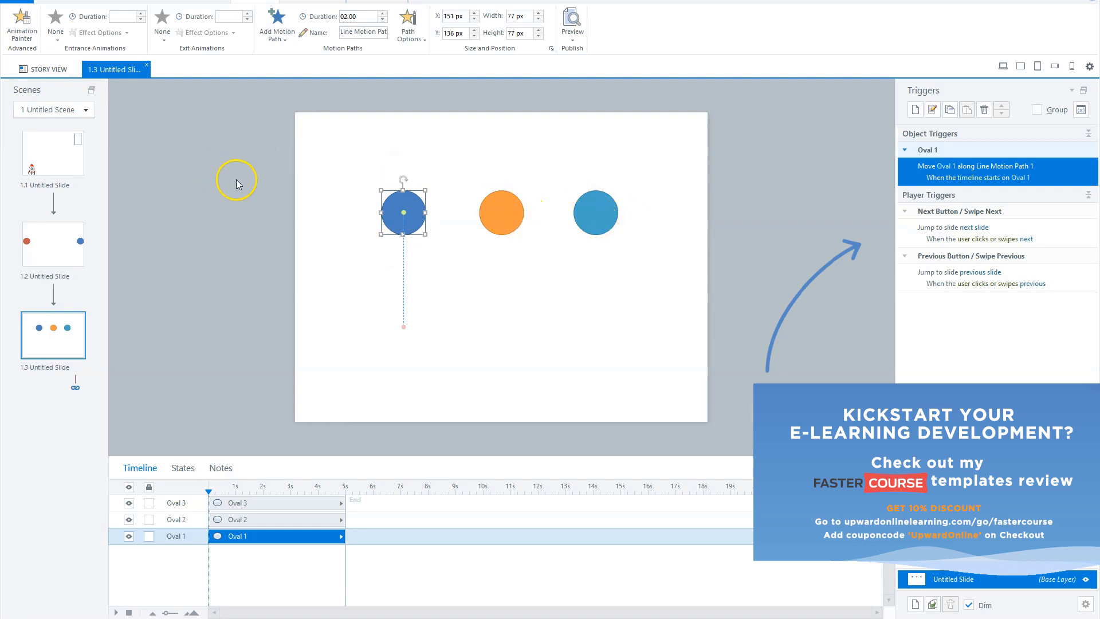
click(24, 29)
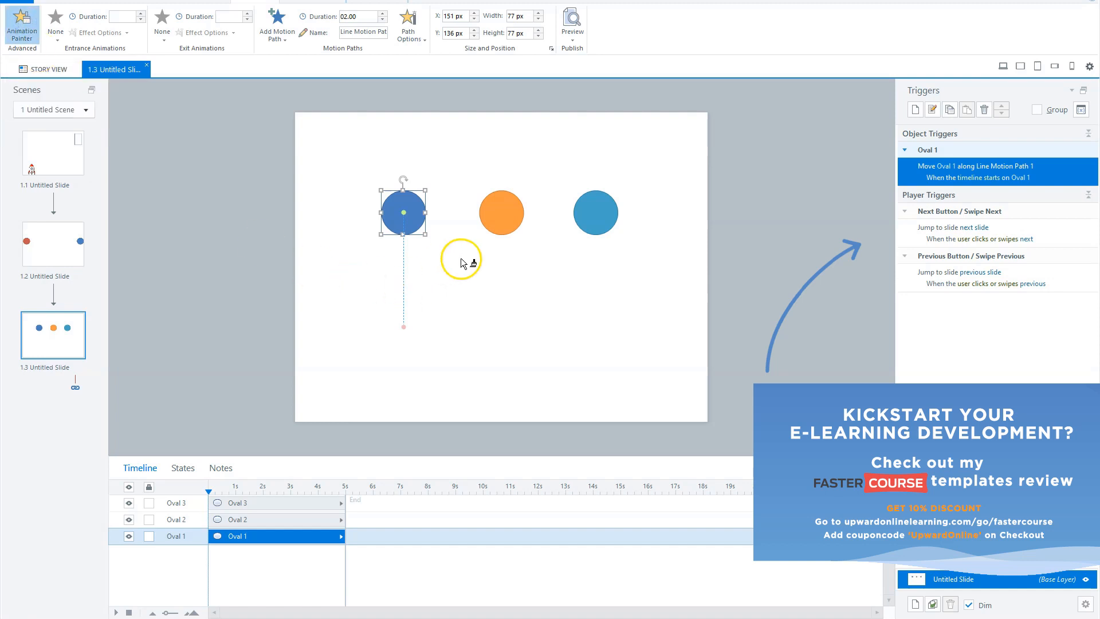
click(500, 215)
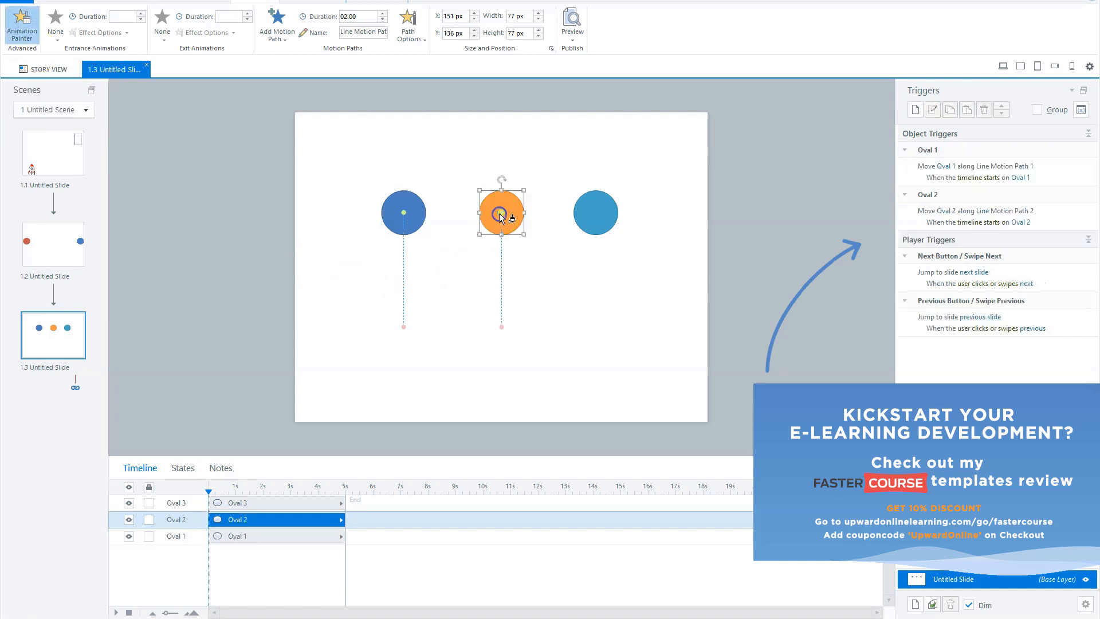
click(594, 213)
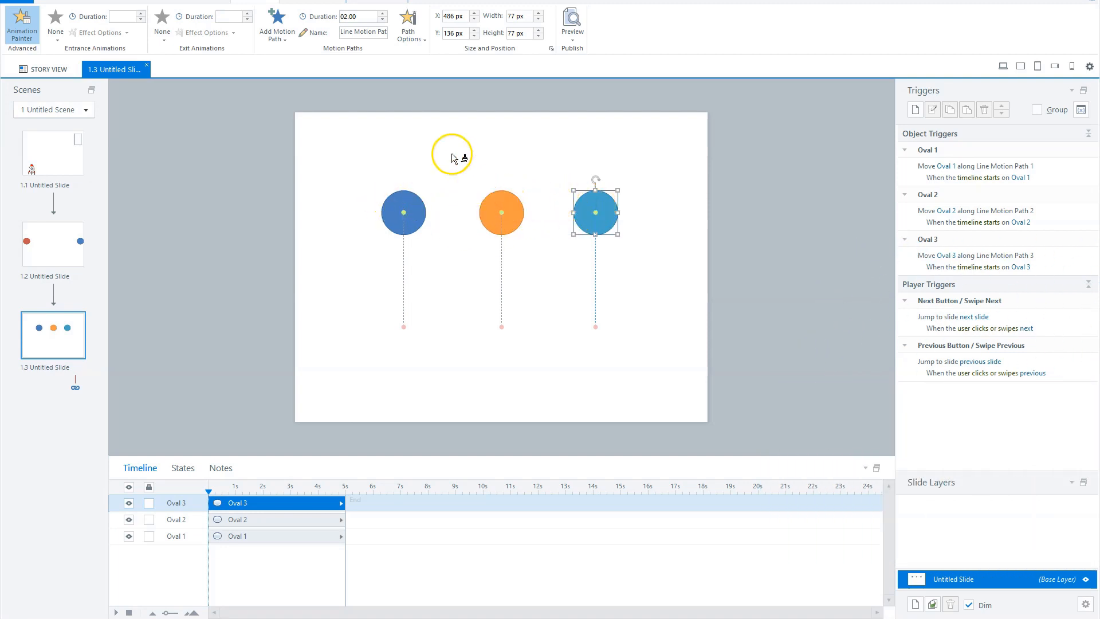
click(20, 34)
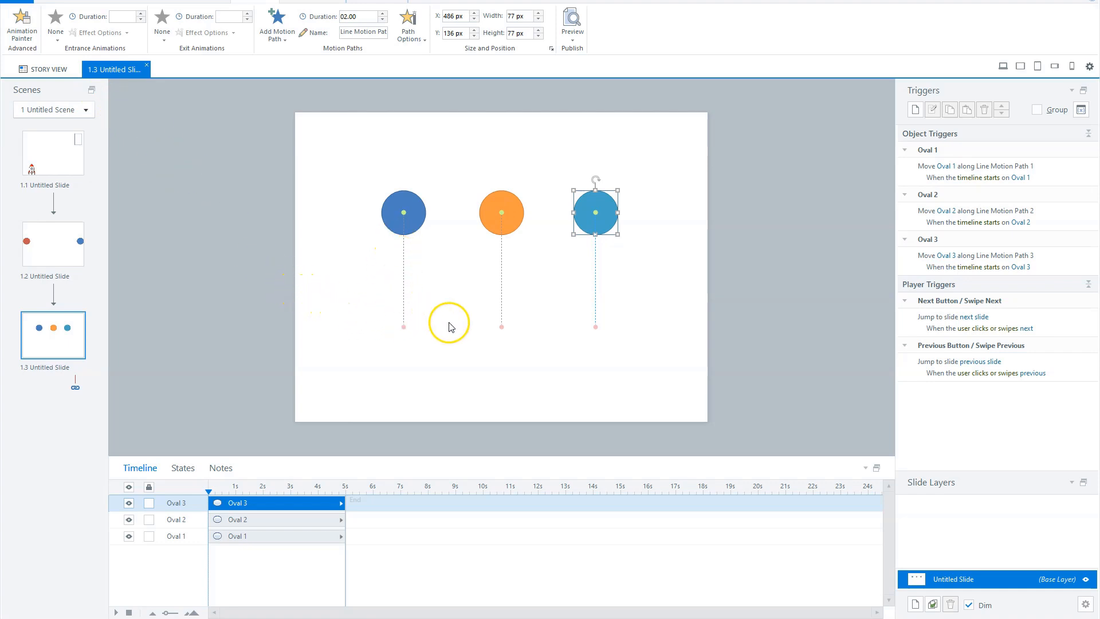
Select the end points of all three circles' motion paths and set their X position to 360 px
click(404, 331)
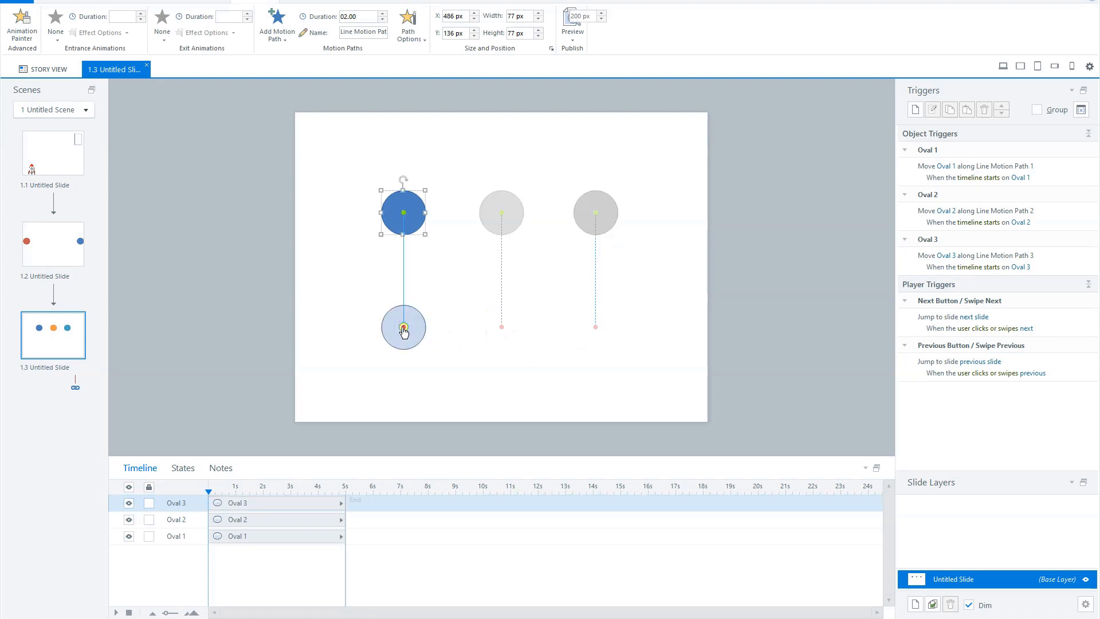
click(501, 328)
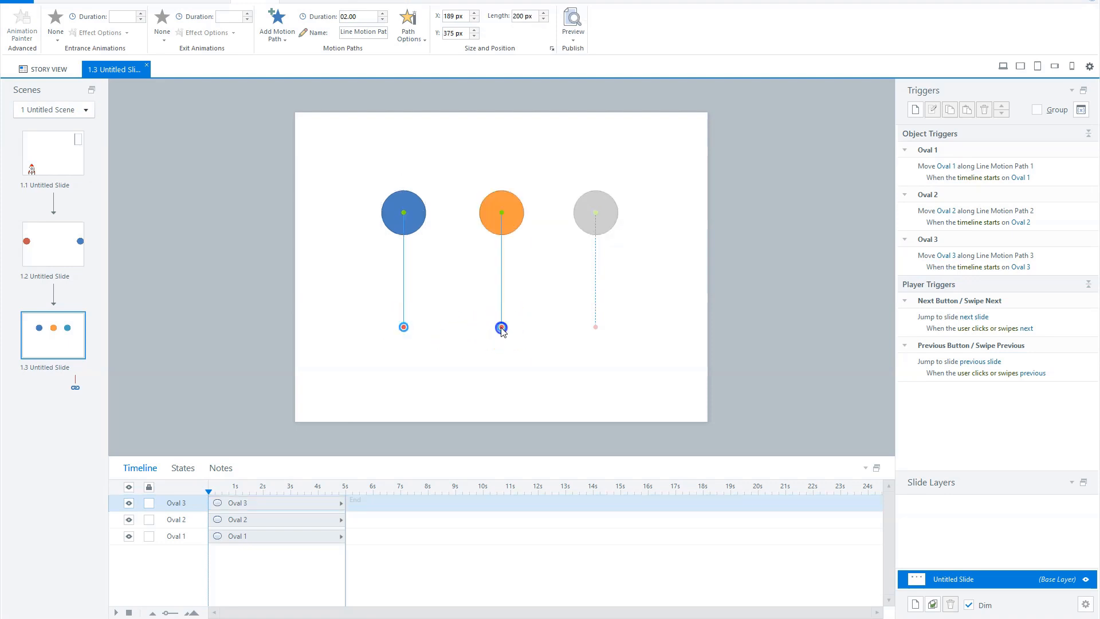
shift+click(595, 328)
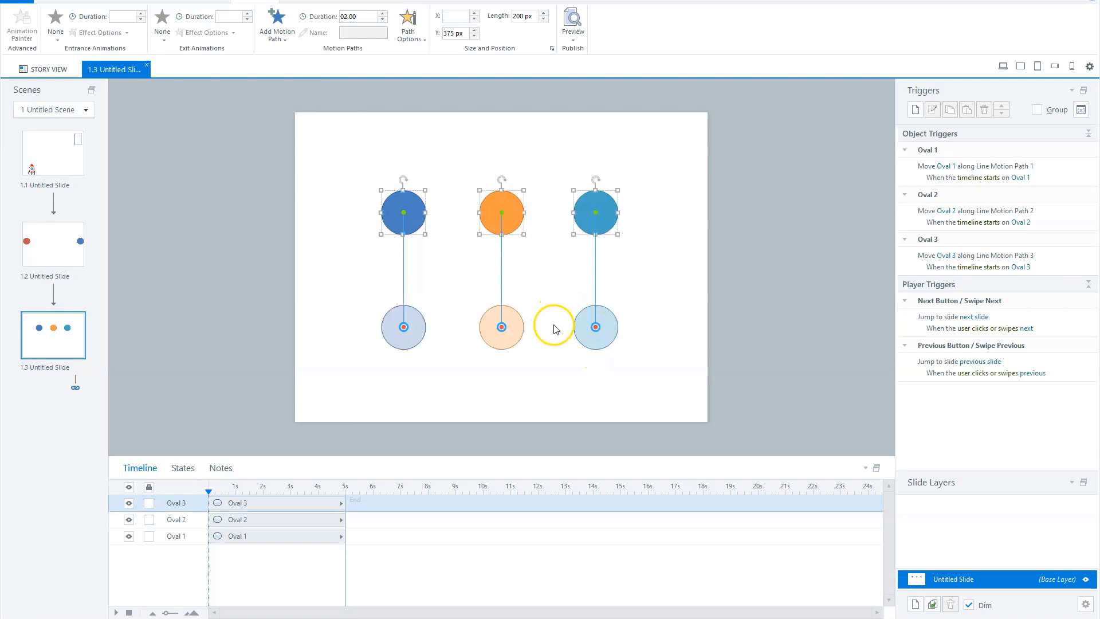
click(453, 17)
key(Return)
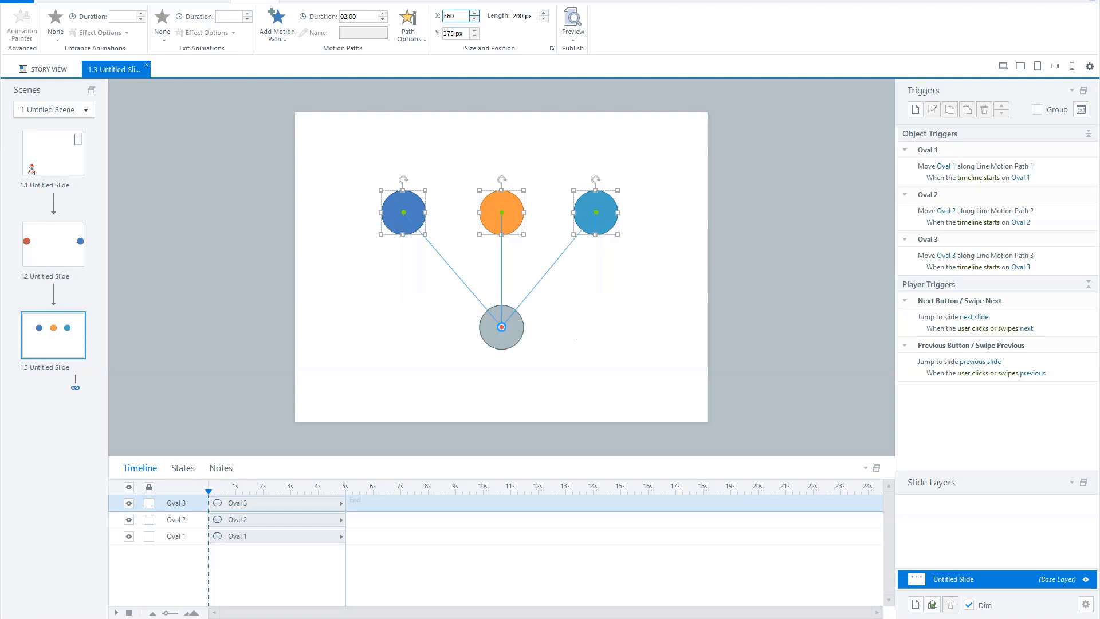